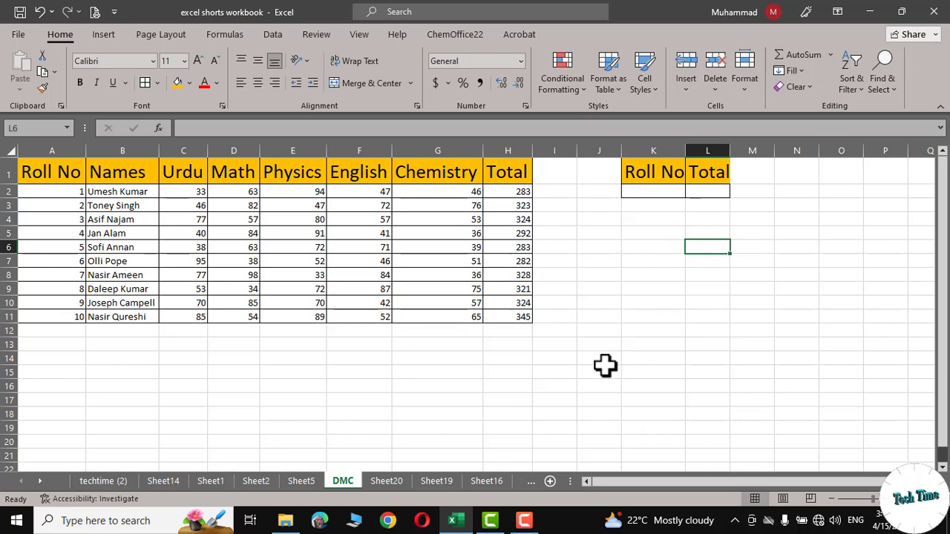
Step: Enter 7 as the roll number to look up in cell K2 of the DMC sheet
left_click(72, 275)
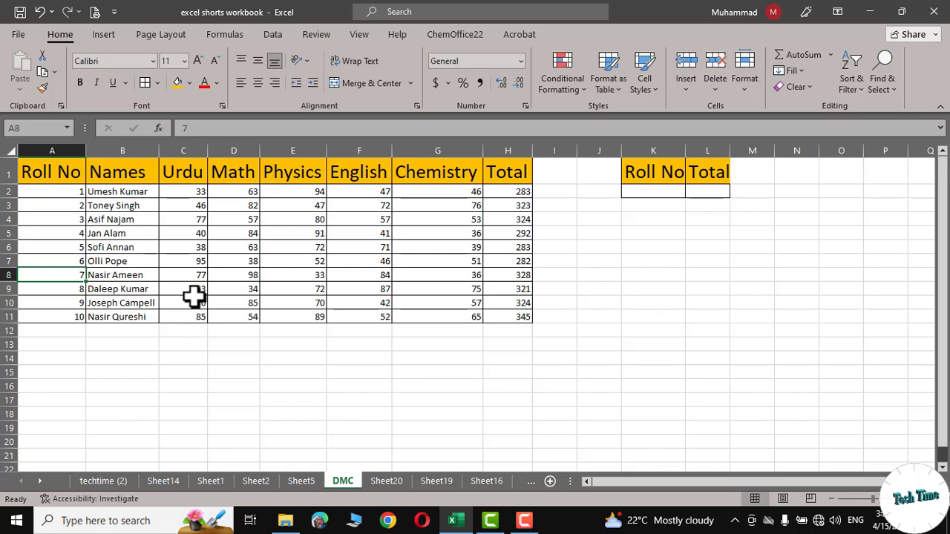
left_click(645, 192)
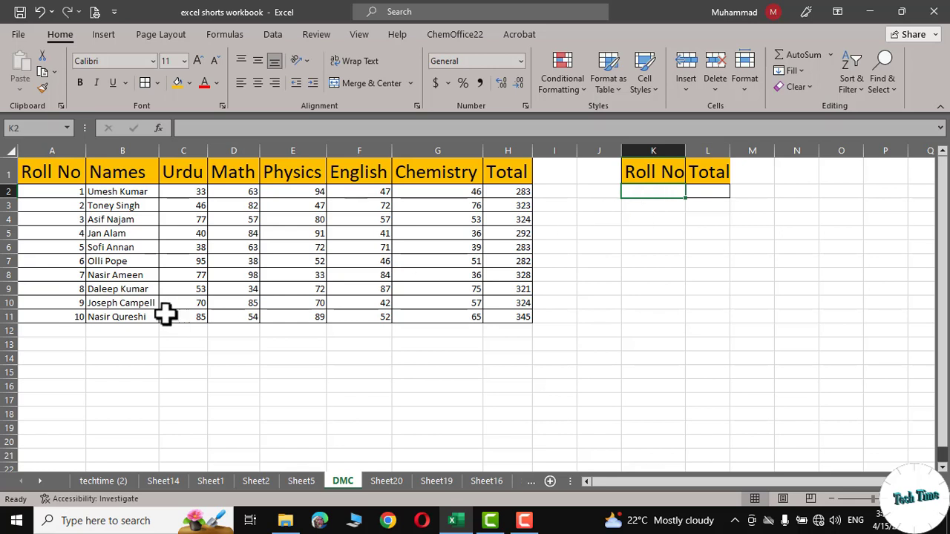
left_click(111, 275)
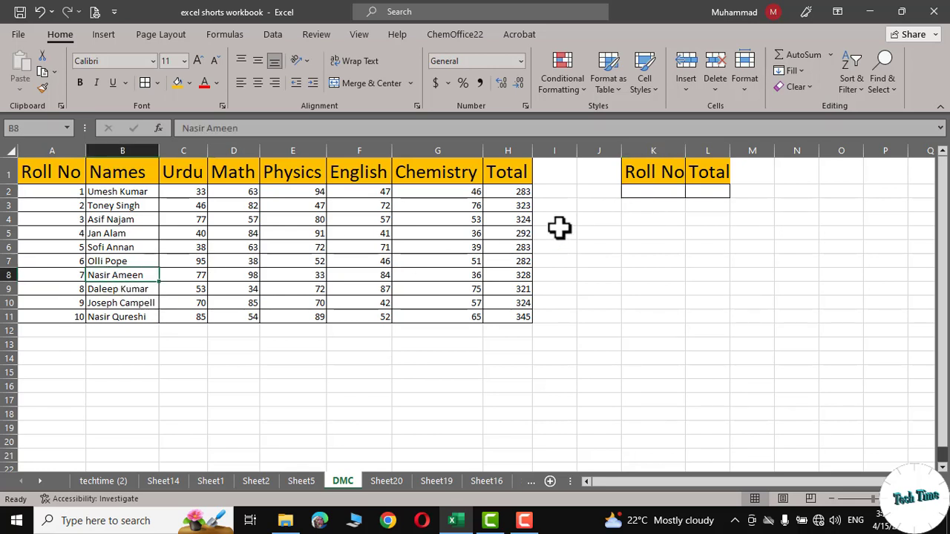
left_click(646, 192)
type("7")
Step: Start a VLOOKUP formula in cell L2 with K2 as the lookup value
left_click(702, 191)
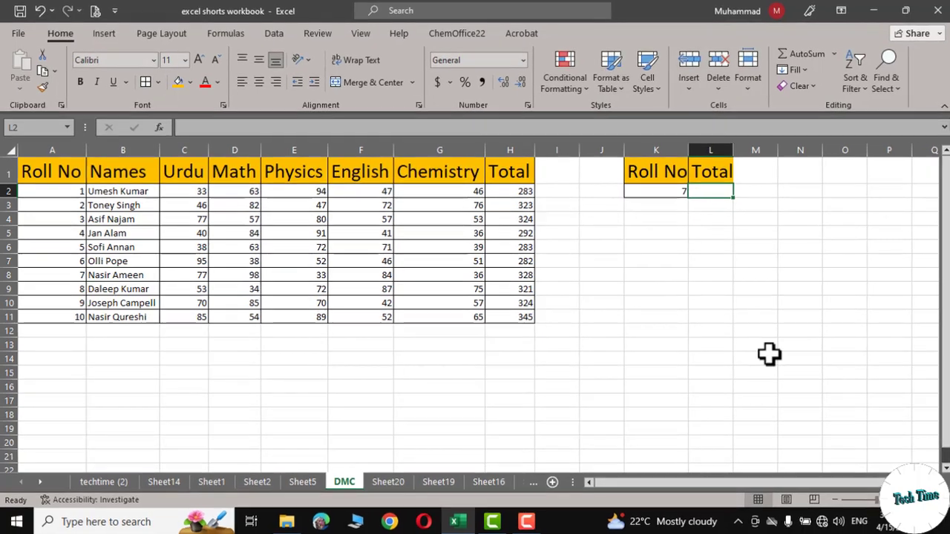
type("=")
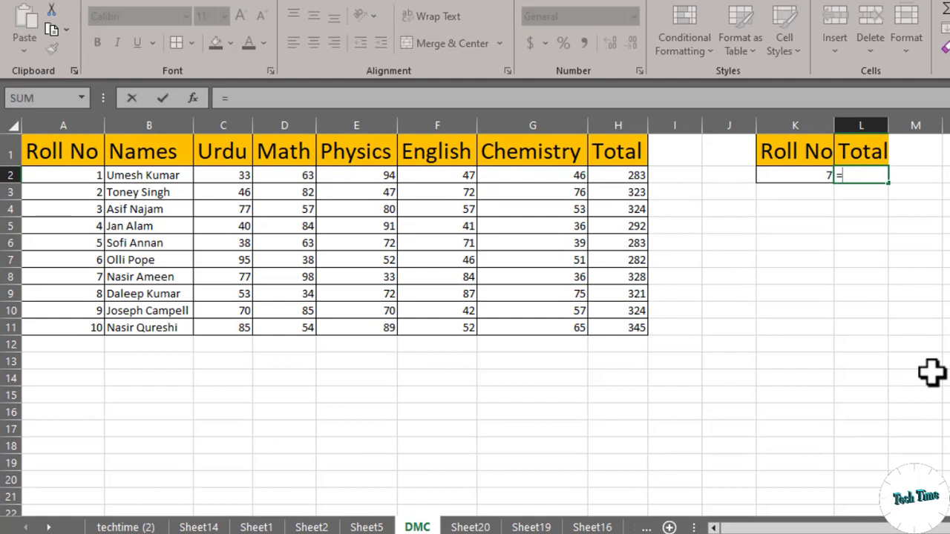
type("vlook")
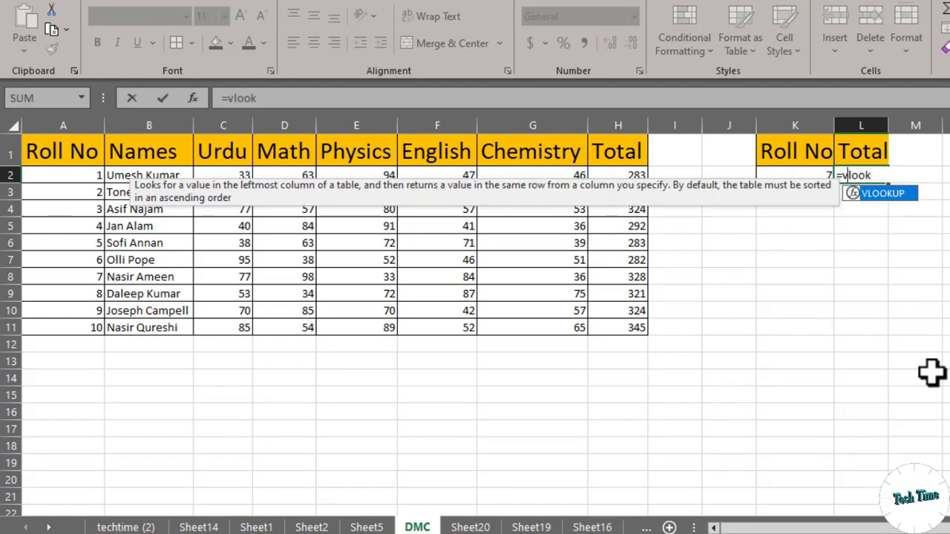
key("Tab")
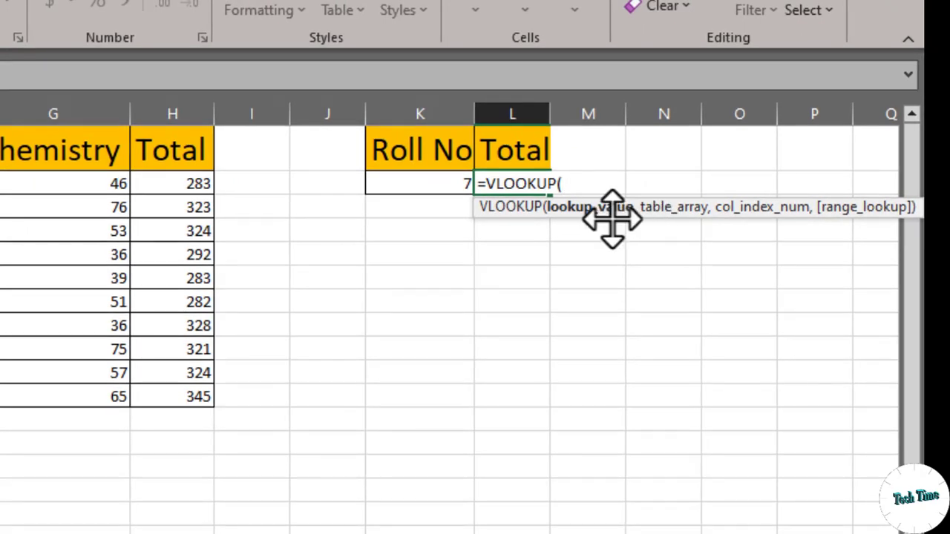
left_click(448, 186)
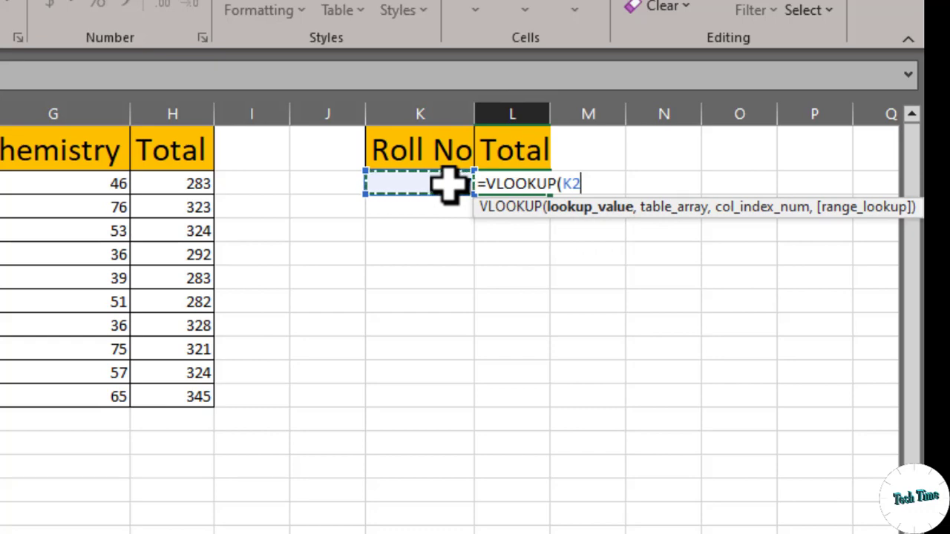
type(",")
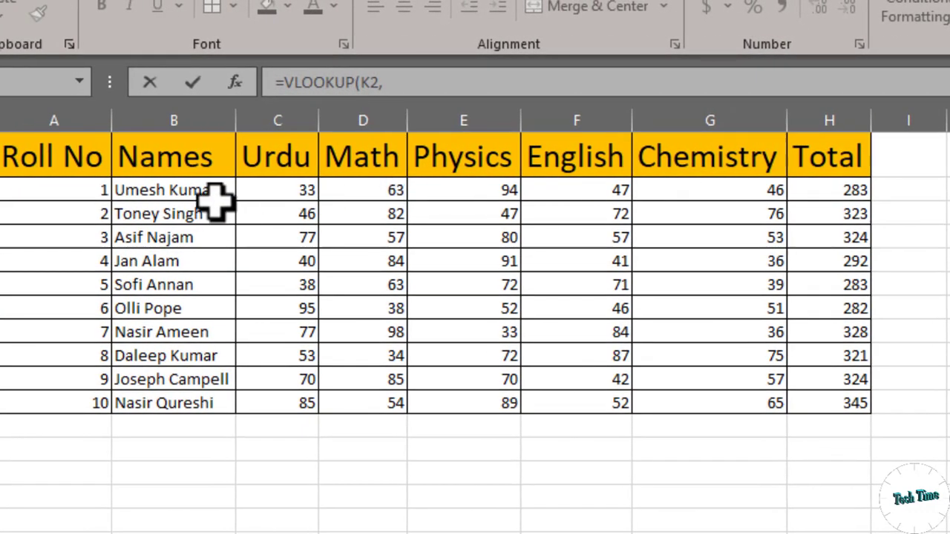
Step: Add the marks table A1:H11 as the formula's table array, locked as the absolute reference $A$1:$H$11
left_click_drag(31, 159, 827, 423)
left_click_drag(592, 430, 592, 412)
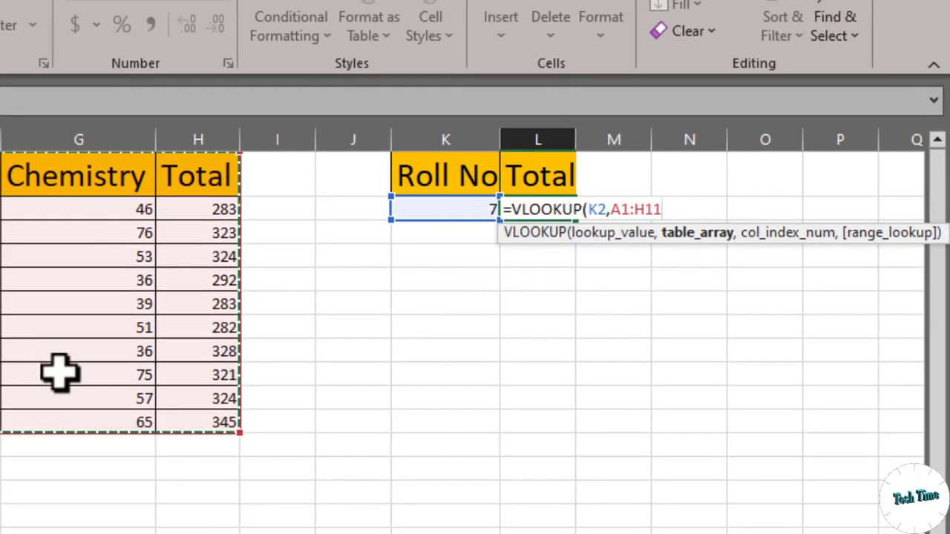
key("F4")
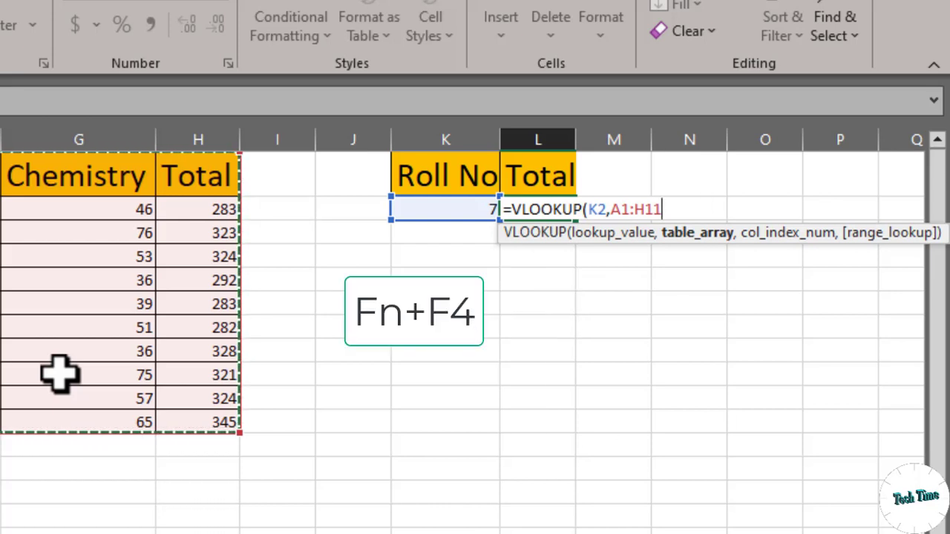
key("F4")
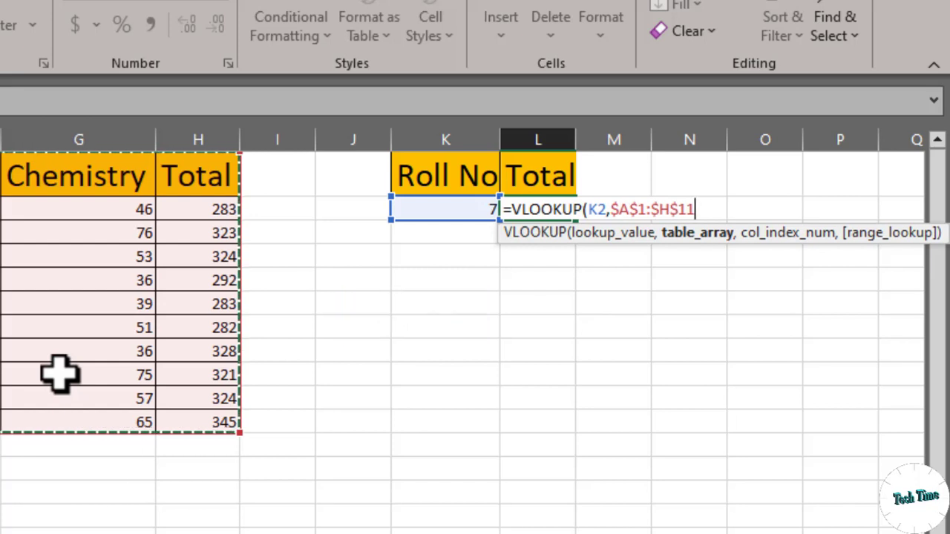
type(",")
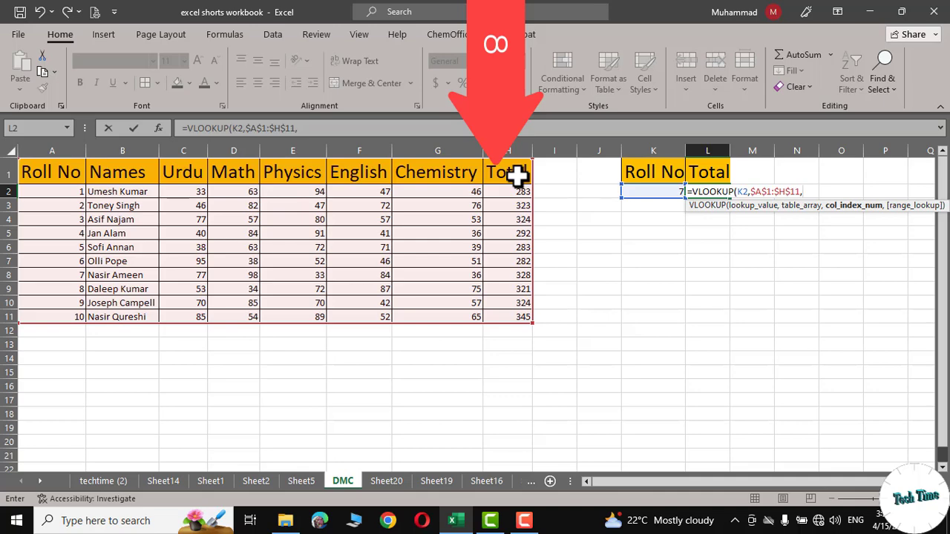
Step: Complete the VLOOKUP formula with column index 8 and FALSE for an exact match
type("8")
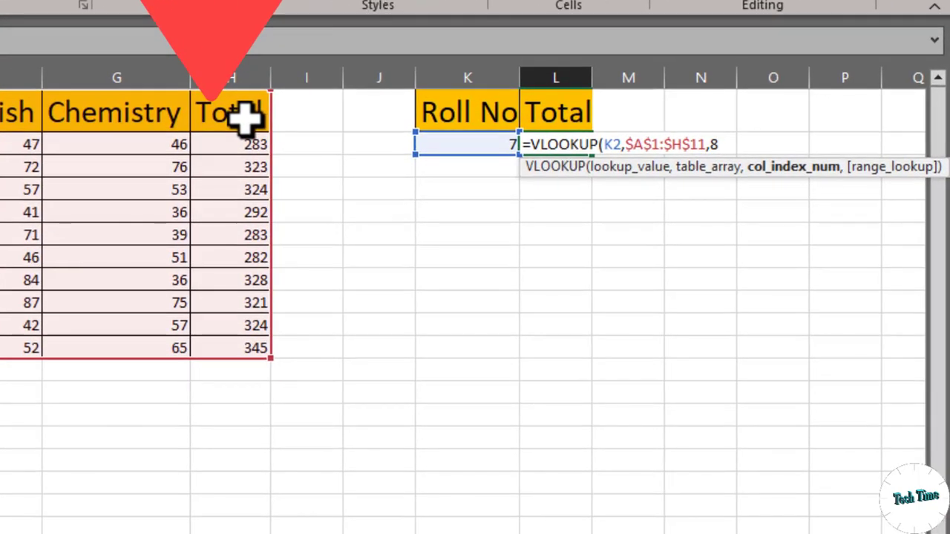
type(",")
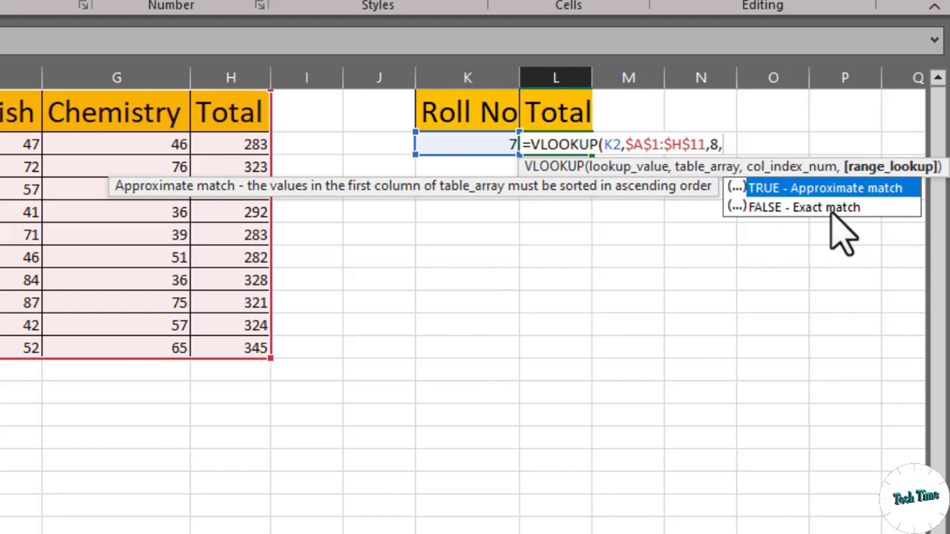
left_click(807, 208)
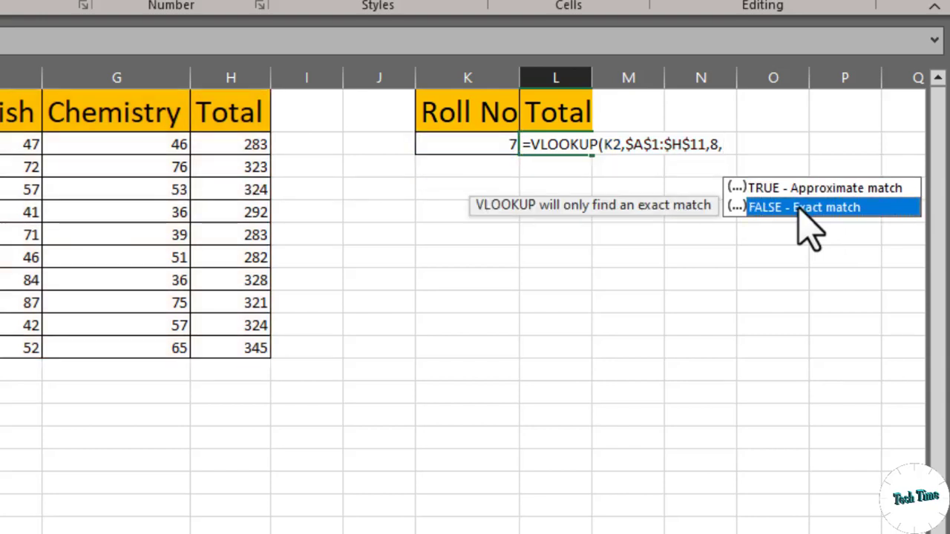
double_click(806, 208)
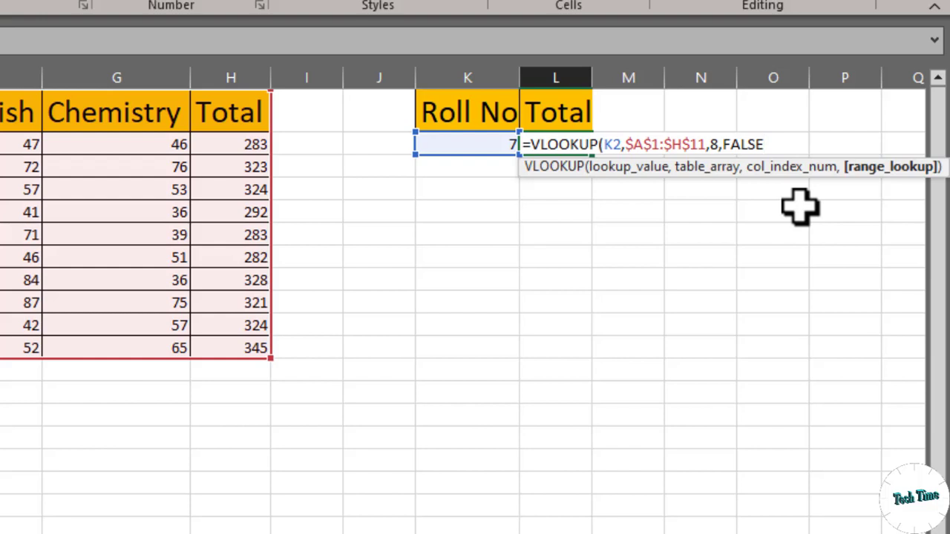
type(")")
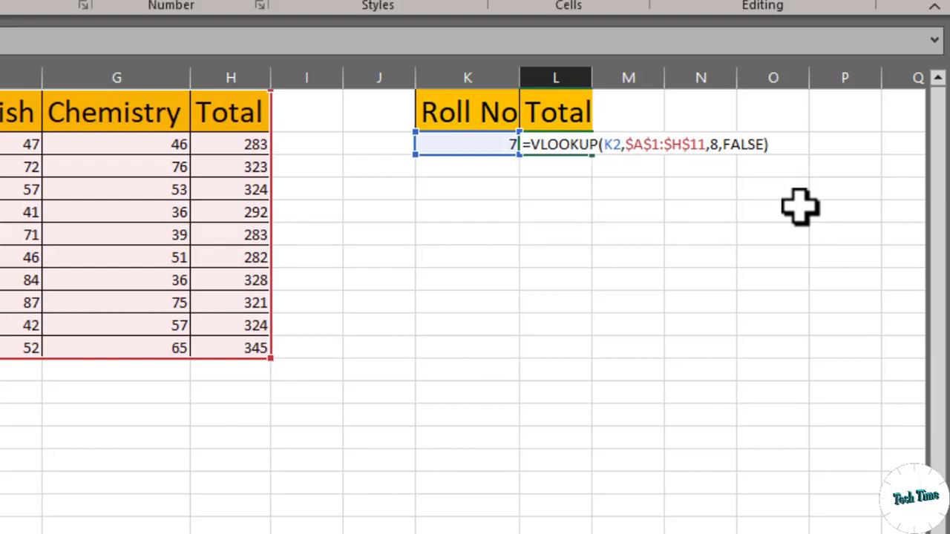
key("Return")
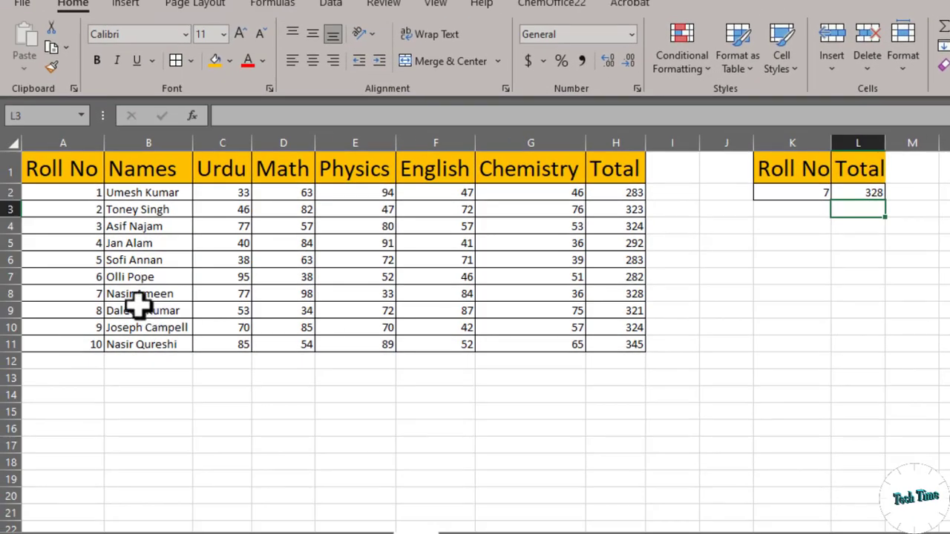
Step: Test the total lookup by changing the roll number in K2 to 1, followed by 10
left_click(136, 298)
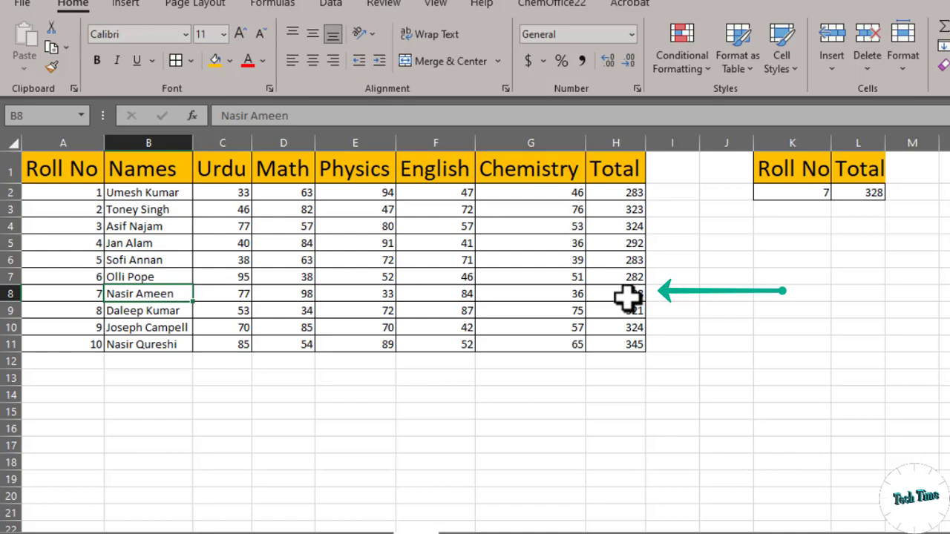
double_click(816, 190)
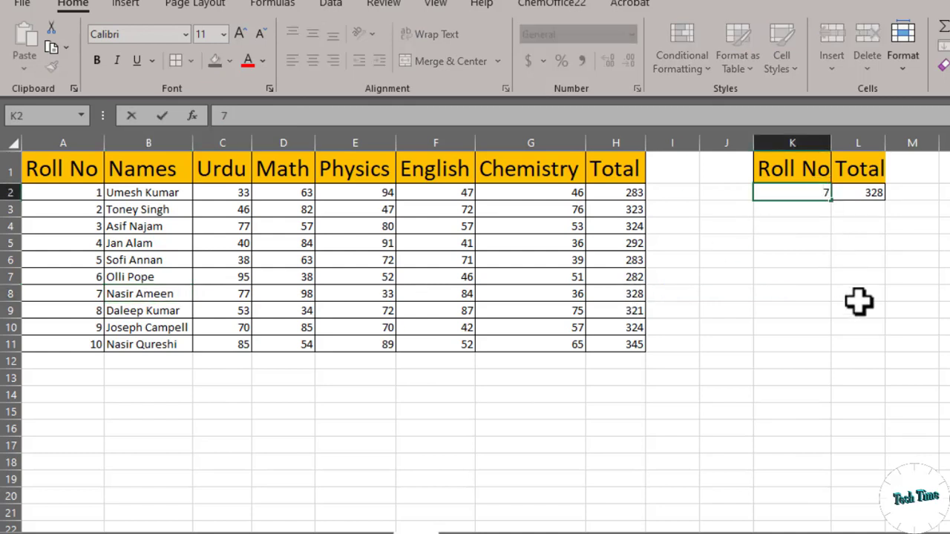
key("BackSpace")
key("Return")
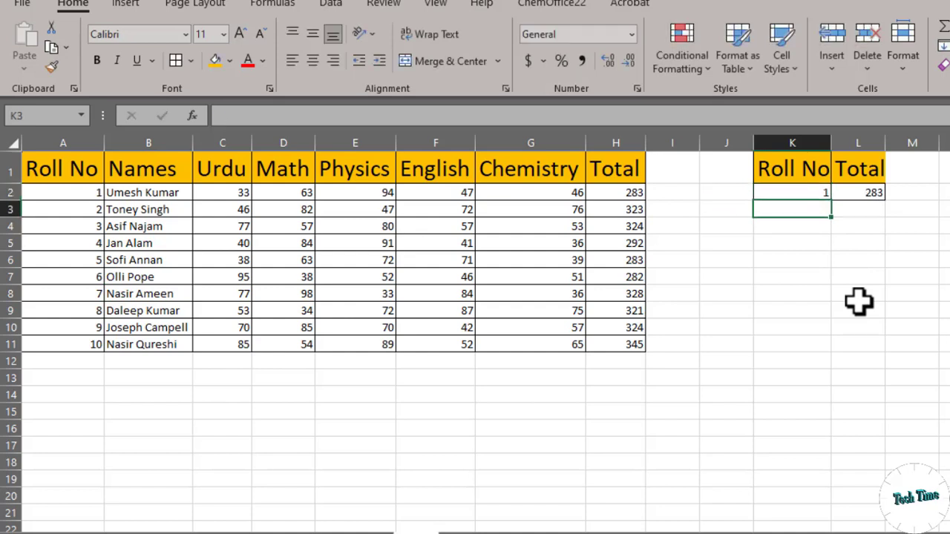
double_click(817, 192)
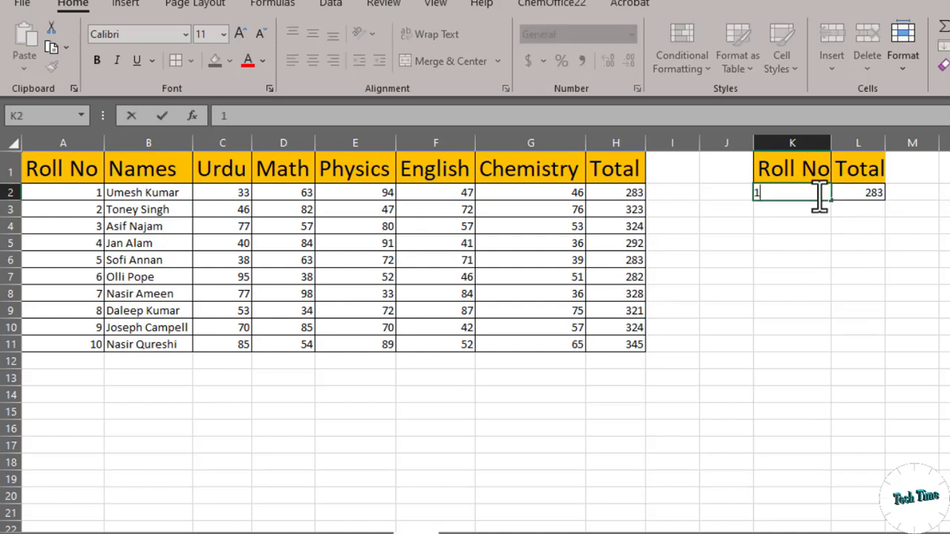
key("BackSpace")
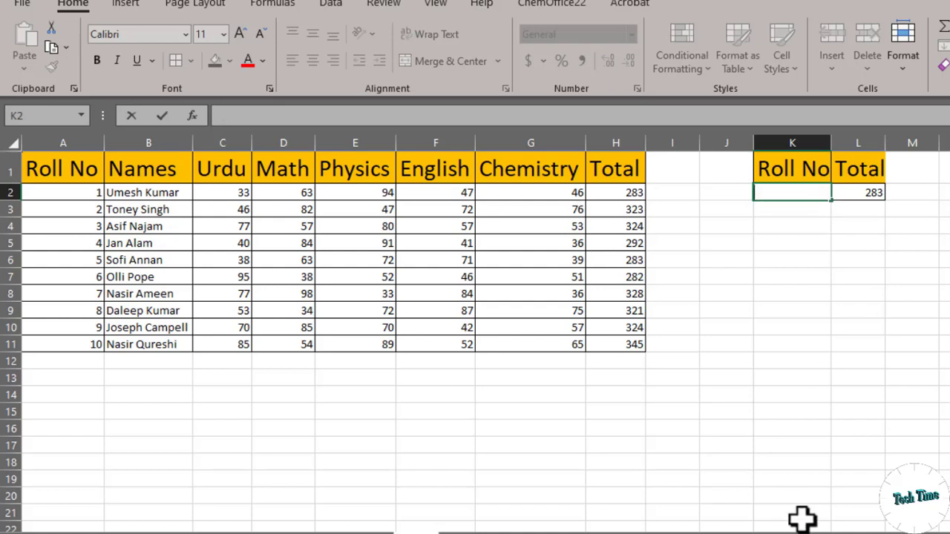
type("10")
key("Return")
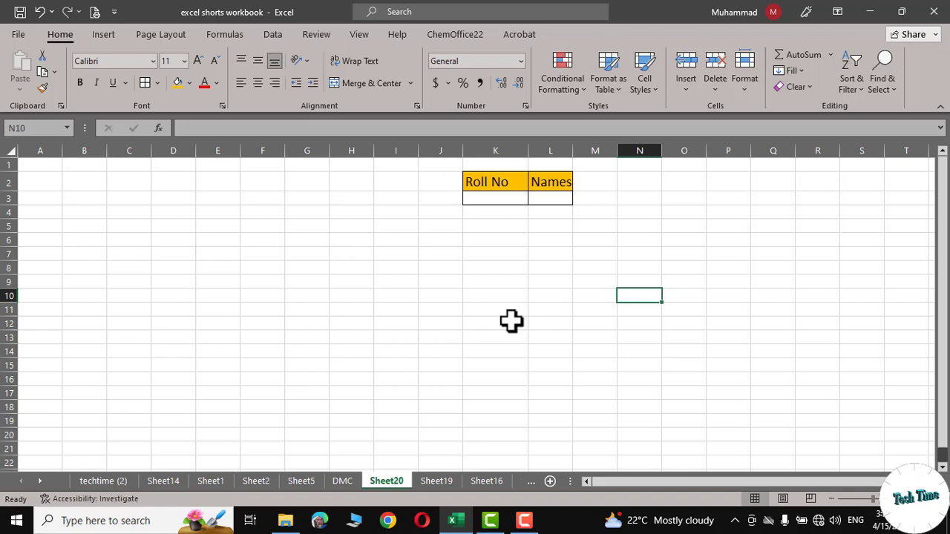
Step: Enter 4 as the roll number in cell K3 of Sheet20
left_click(486, 199)
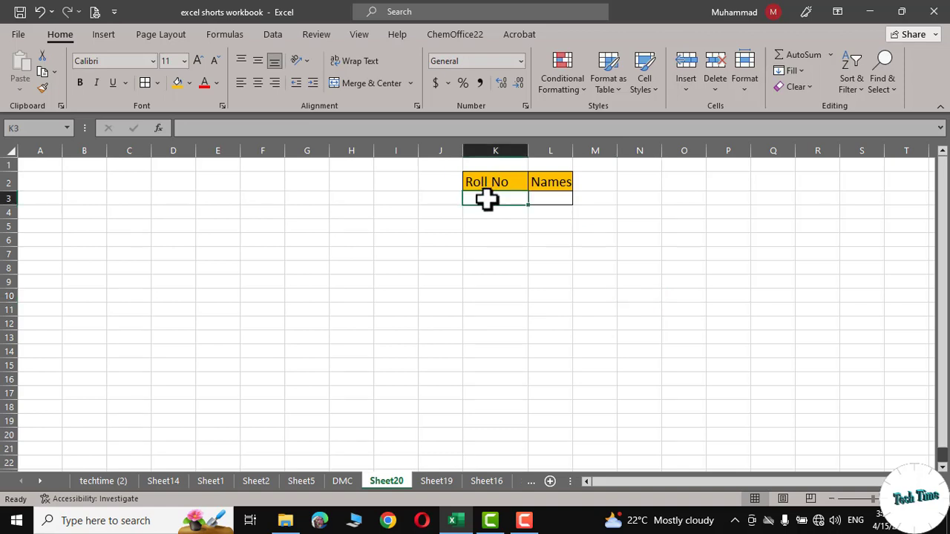
type("4")
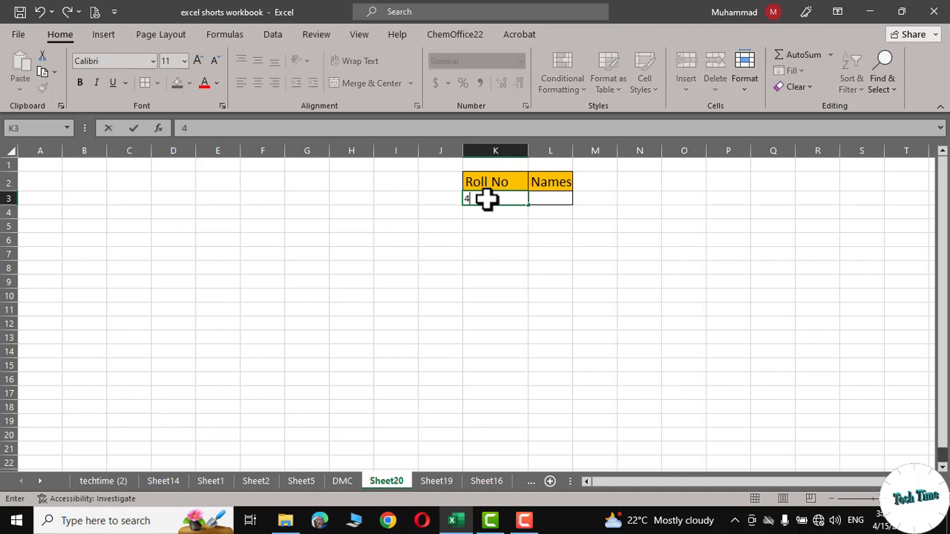
left_click(547, 198)
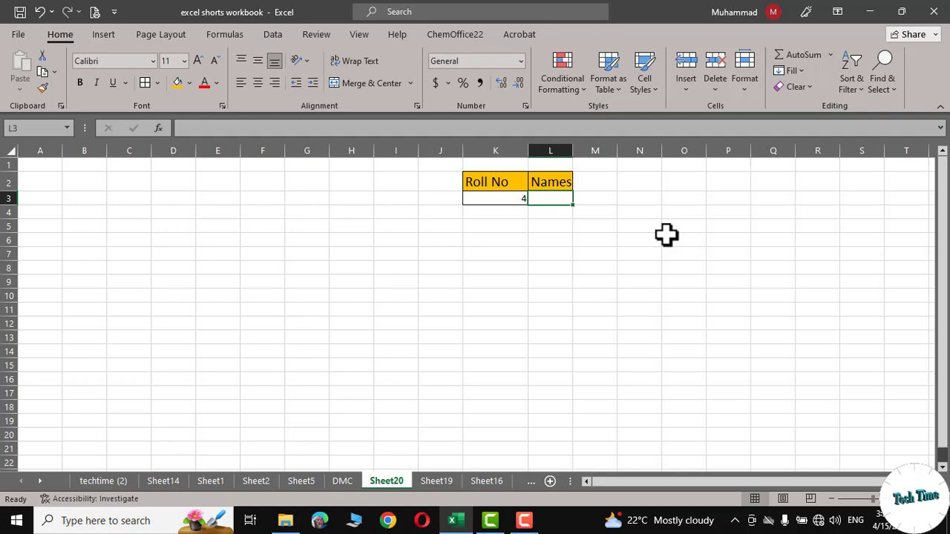
Step: Start a VLOOKUP formula in the Names cell L3 of Sheet20 with K3 as the lookup value
left_click(341, 482)
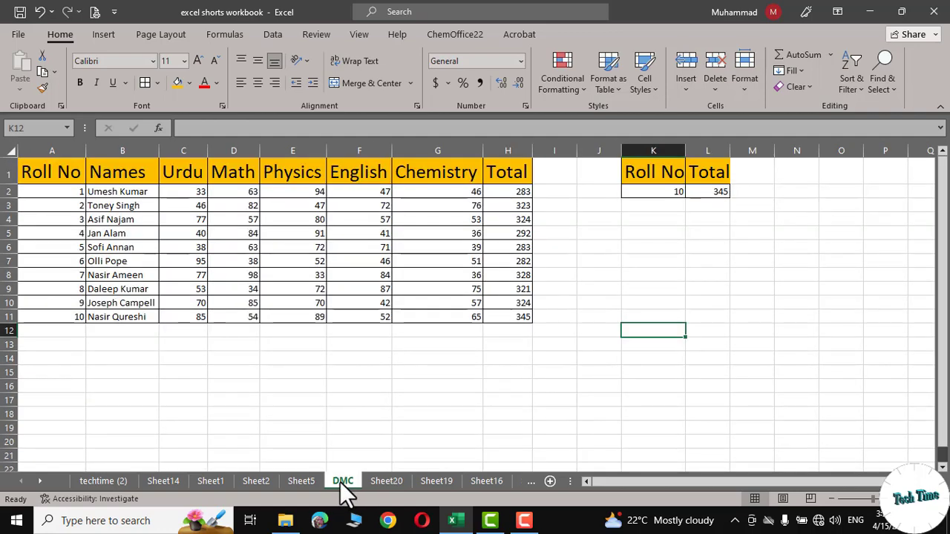
left_click(386, 481)
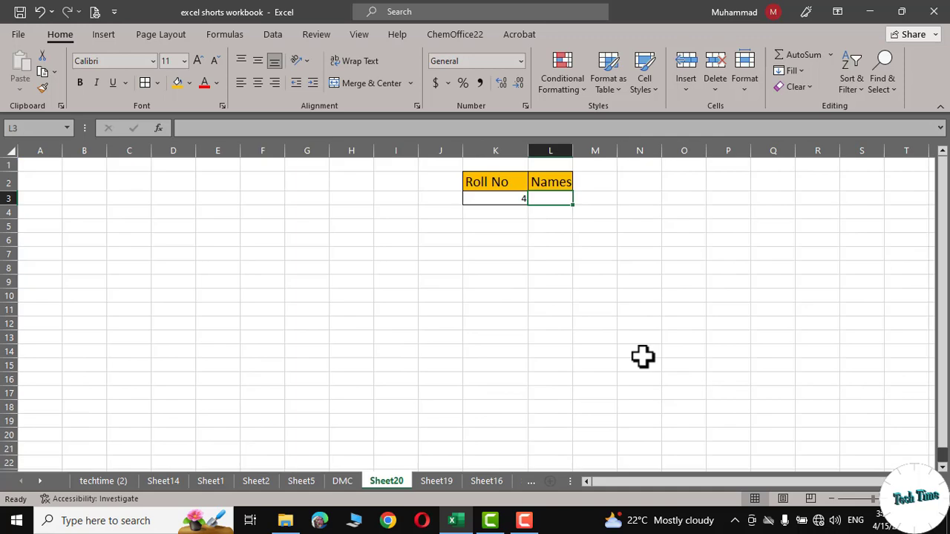
type("=vl")
key("Tab")
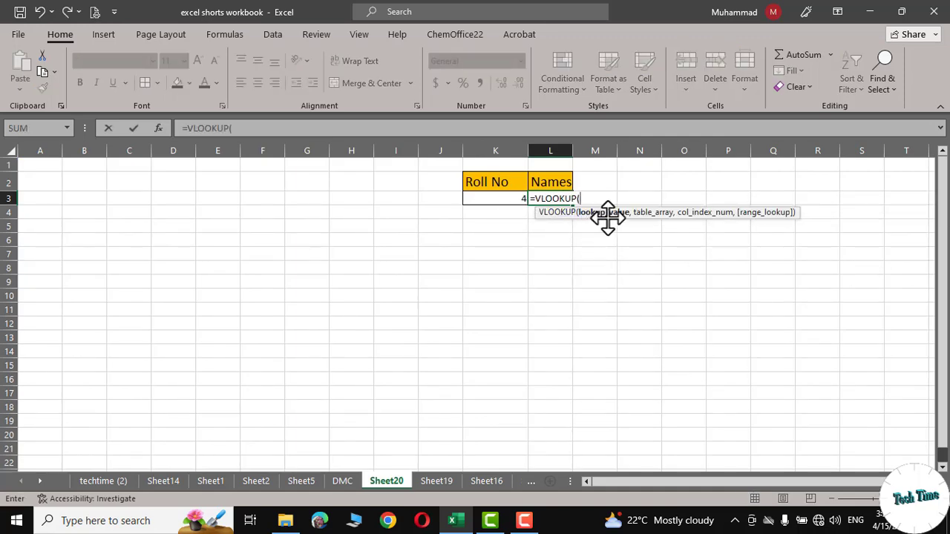
left_click(513, 199)
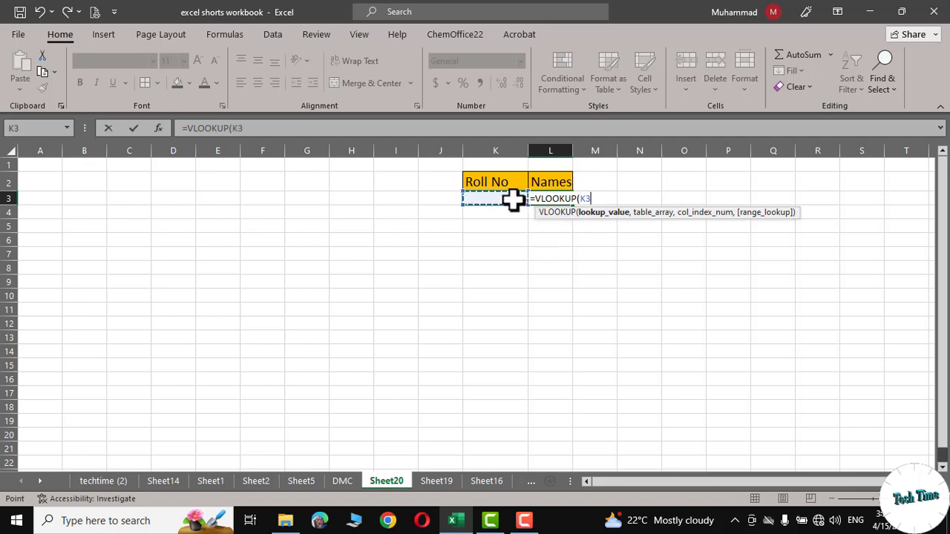
type(",")
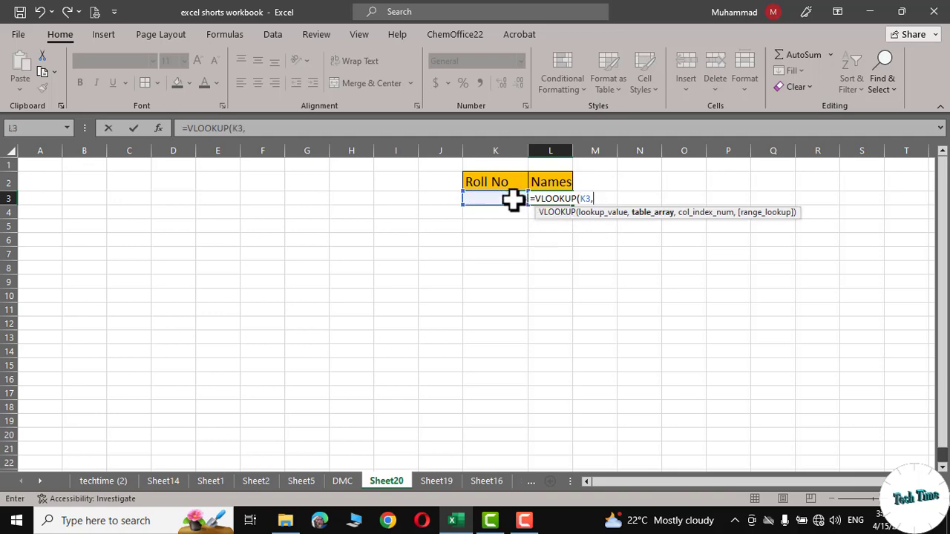
Step: Set the formula's table array to the range A1:H11 on the DMC sheet
left_click(342, 481)
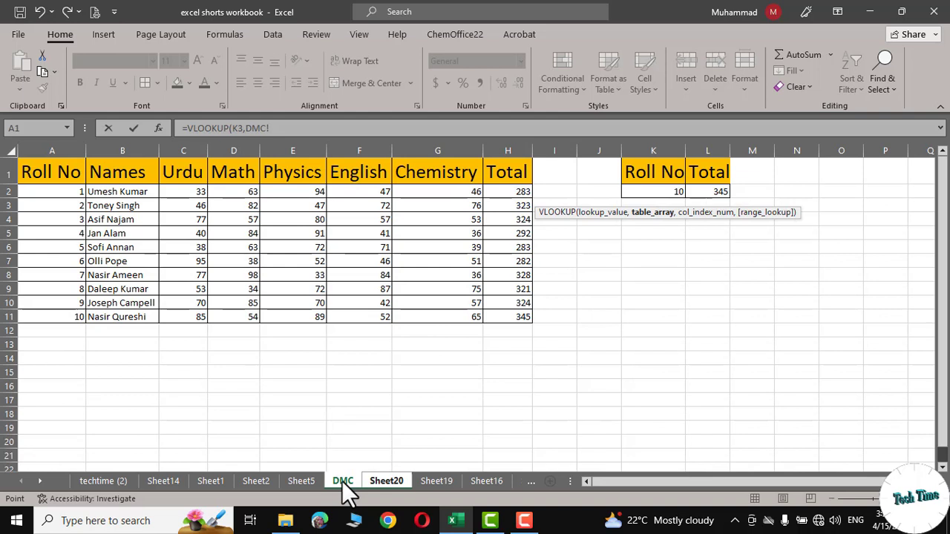
left_click(31, 170)
left_click_drag(31, 170, 502, 319)
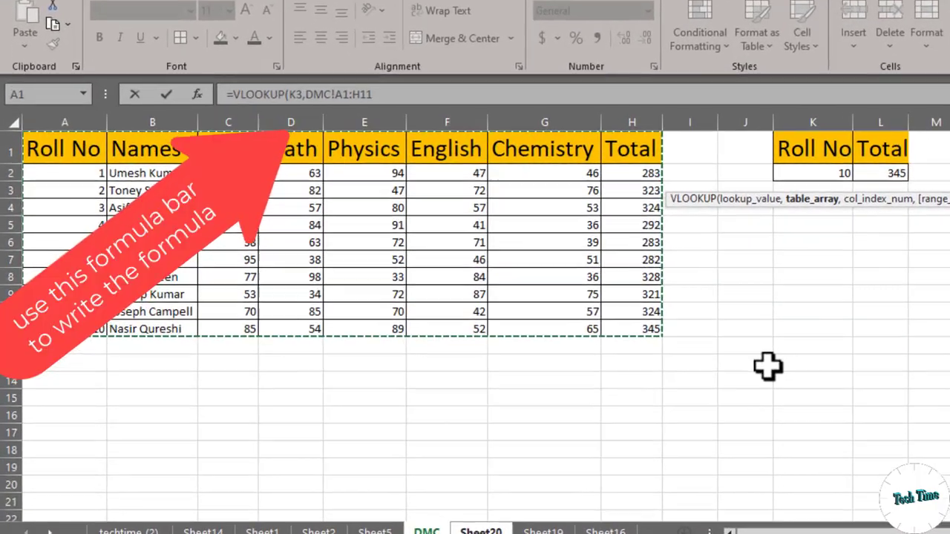
Step: Complete the VLOOKUP formula in L3 of Sheet20 with column index 2 and FALSE for an exact match
type(",")
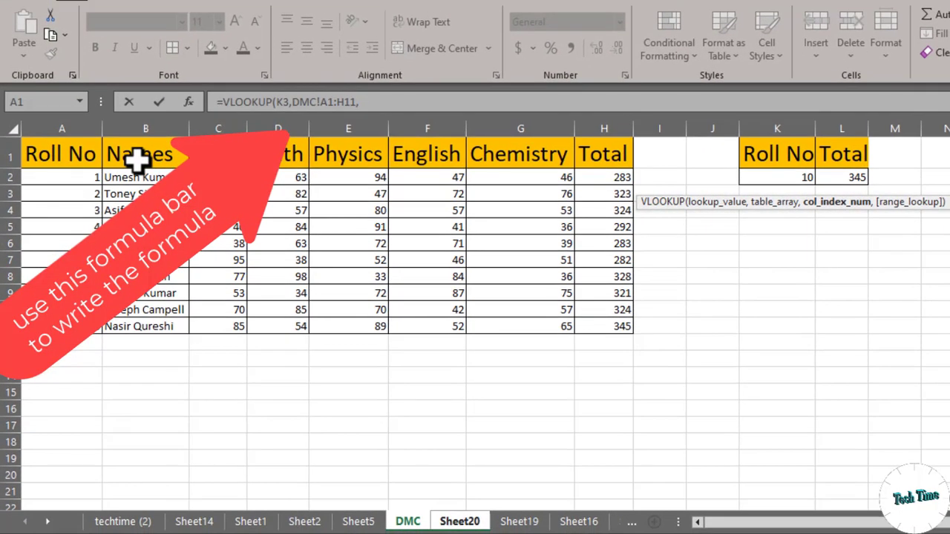
type("2,")
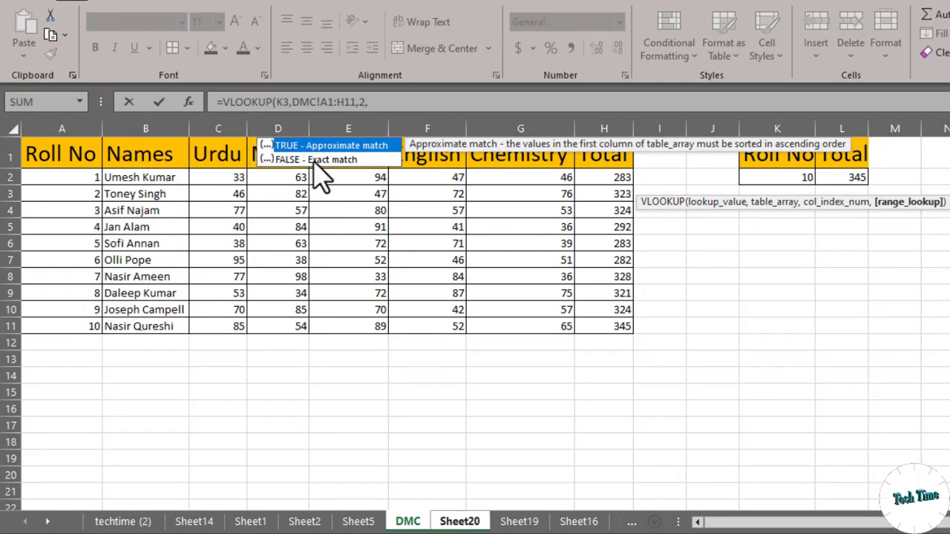
double_click(313, 160)
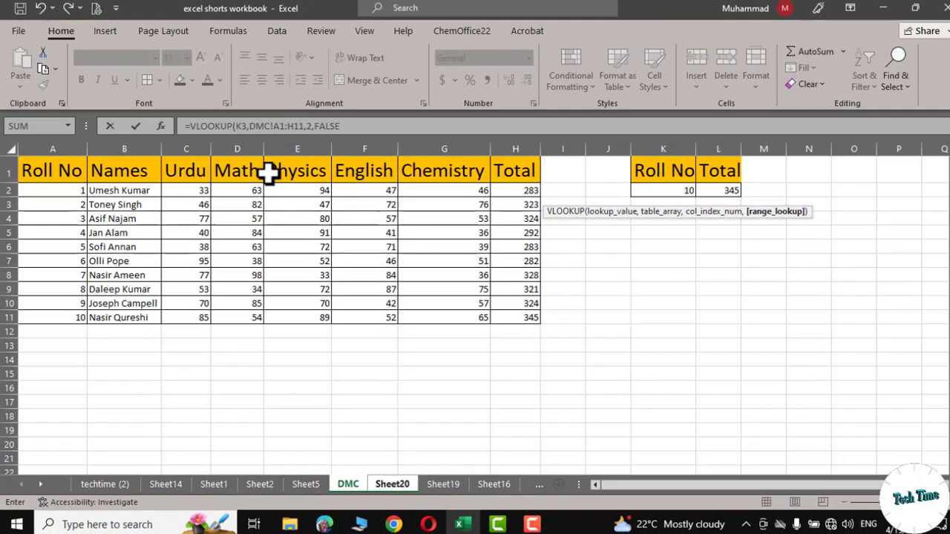
key("Return")
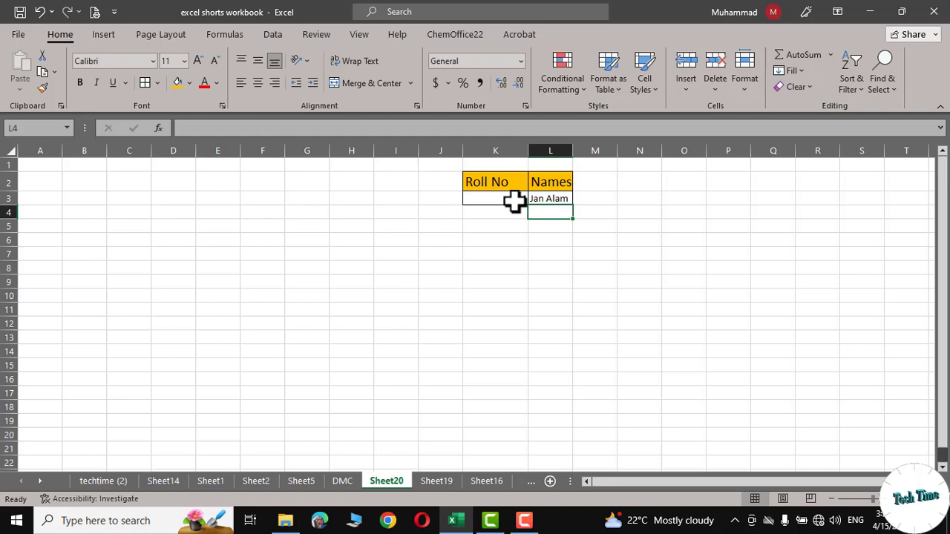
Step: Test the name lookup by changing the roll number in K3 of Sheet20 to 5, followed by 8, checking against the DMC sheet
left_click(345, 482)
left_click(387, 481)
left_click(511, 198)
key("BackSpace")
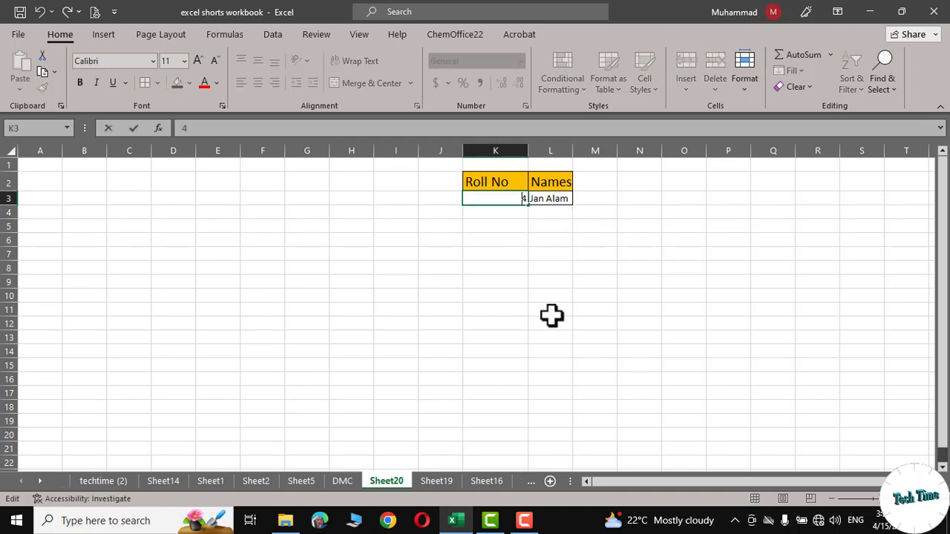
type("5")
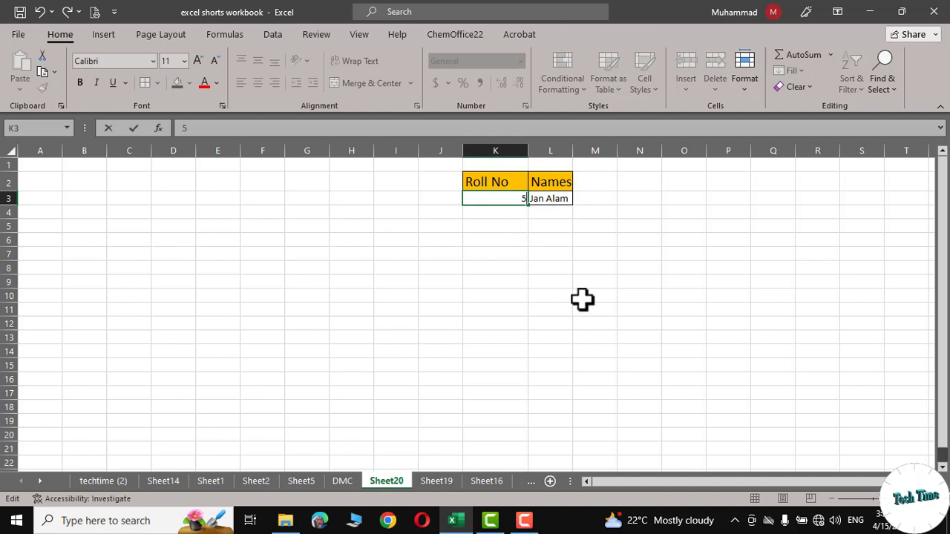
left_click(581, 300)
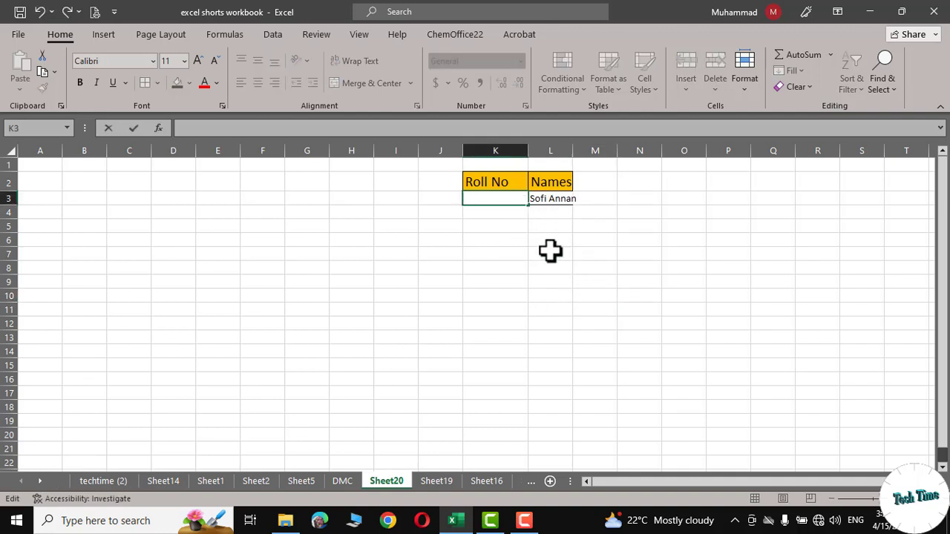
type("8")
left_click(605, 267)
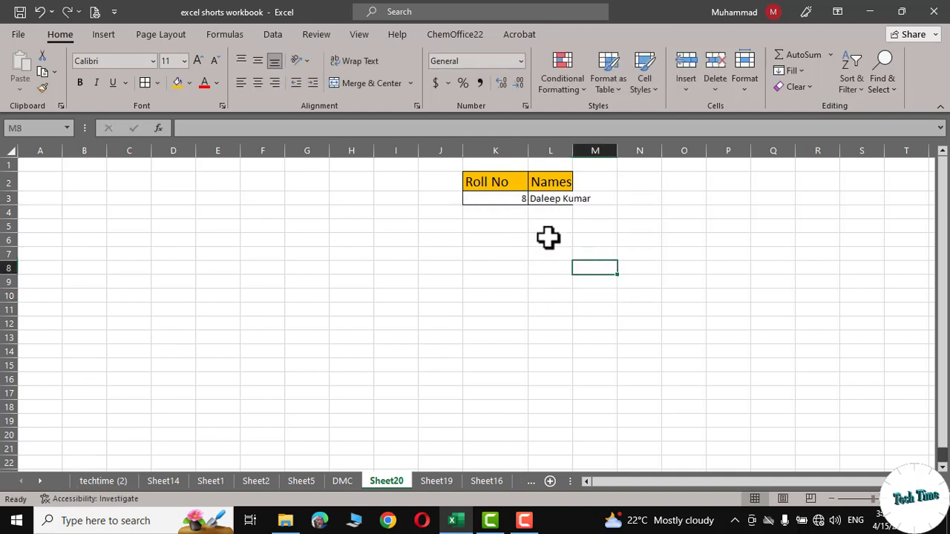
left_click(342, 481)
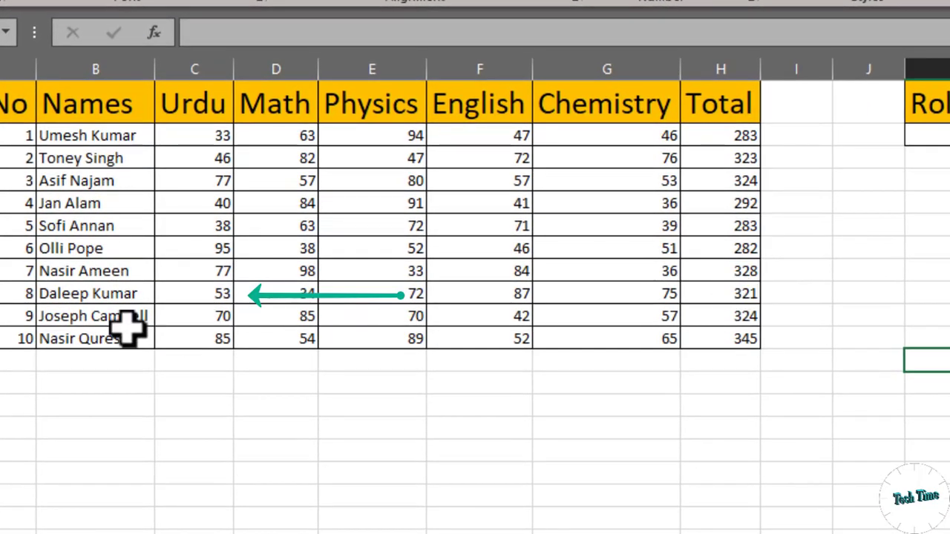